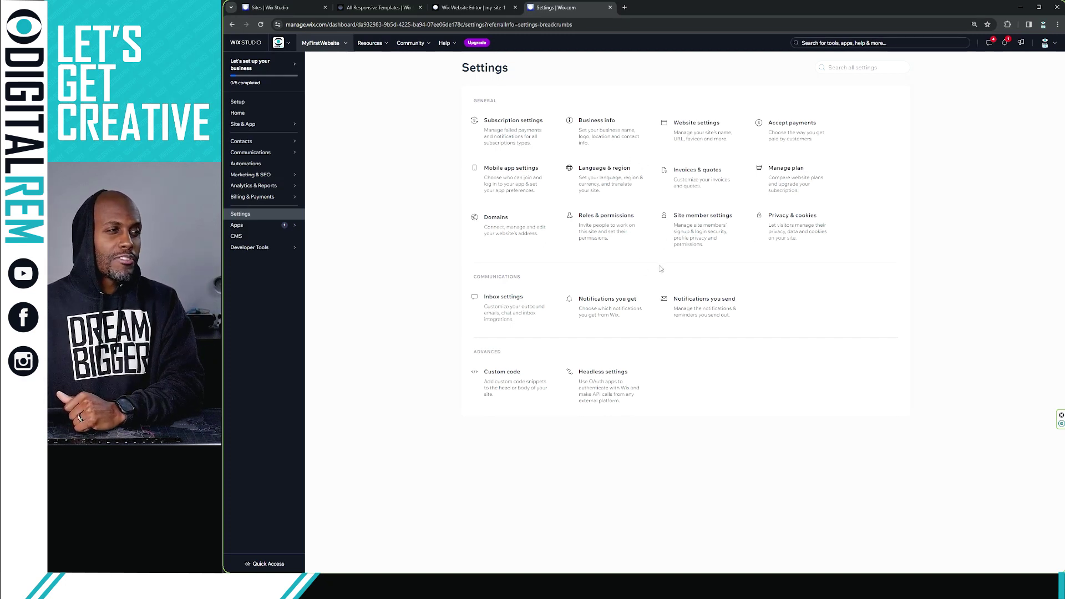
- Open the site's Accept Payments settings and review the PayPal connection requirements without connecting an account
click(783, 125)
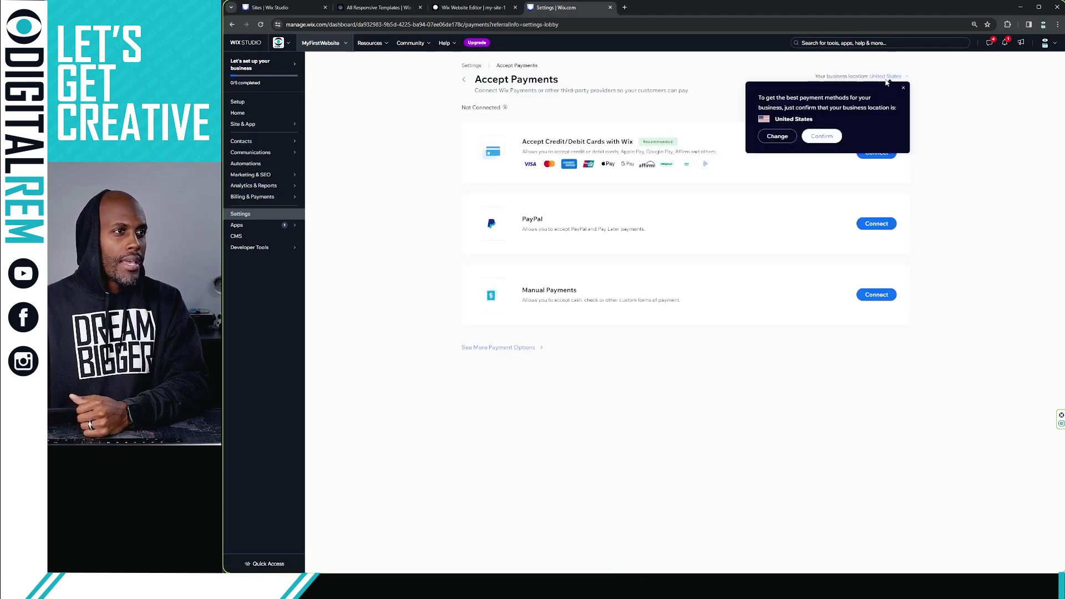
click(903, 87)
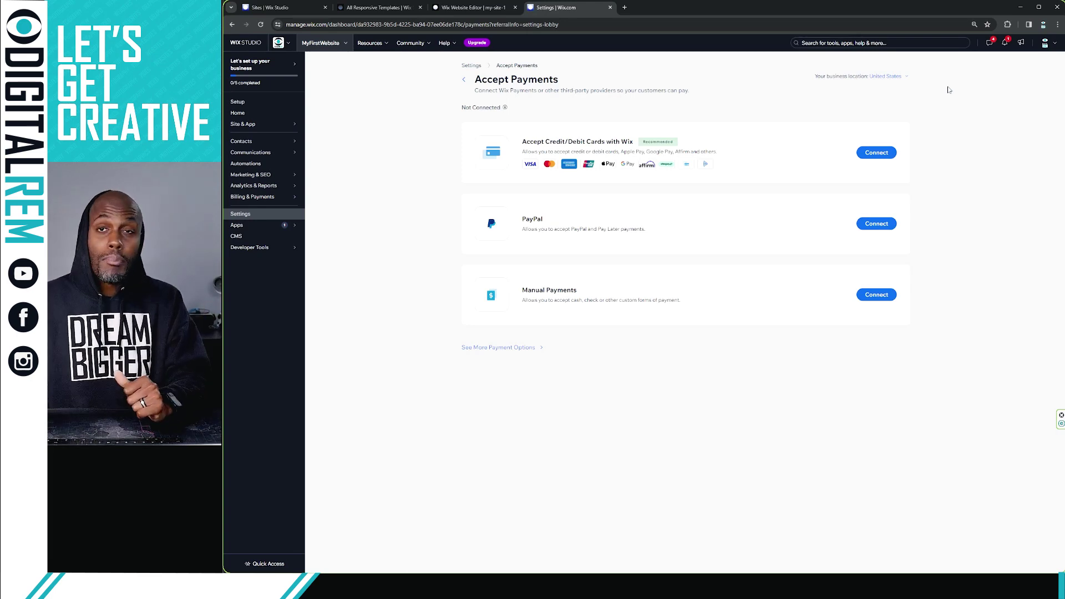
click(883, 229)
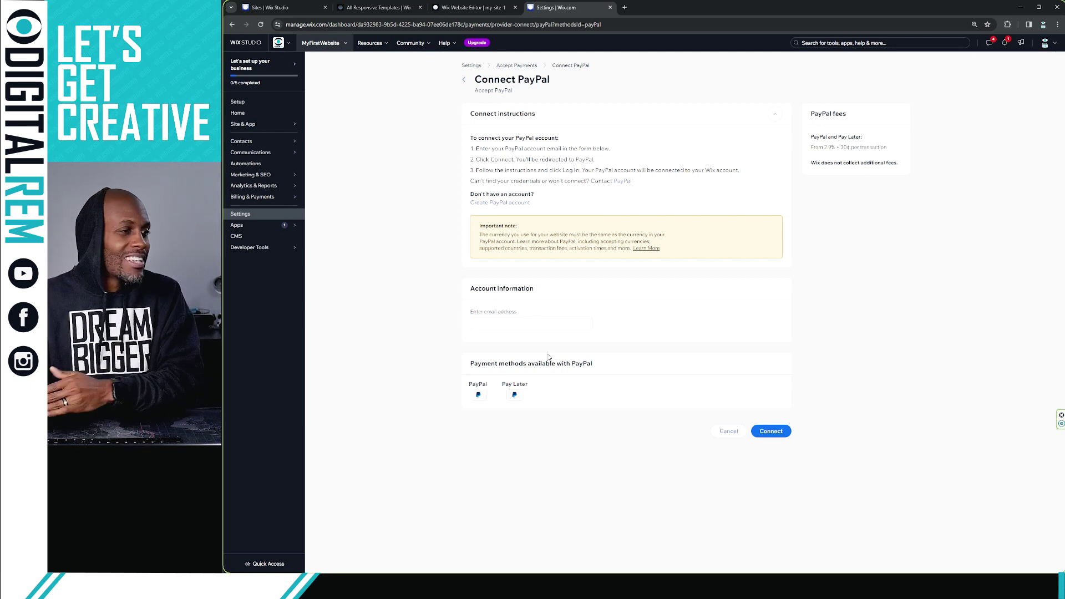
click(722, 431)
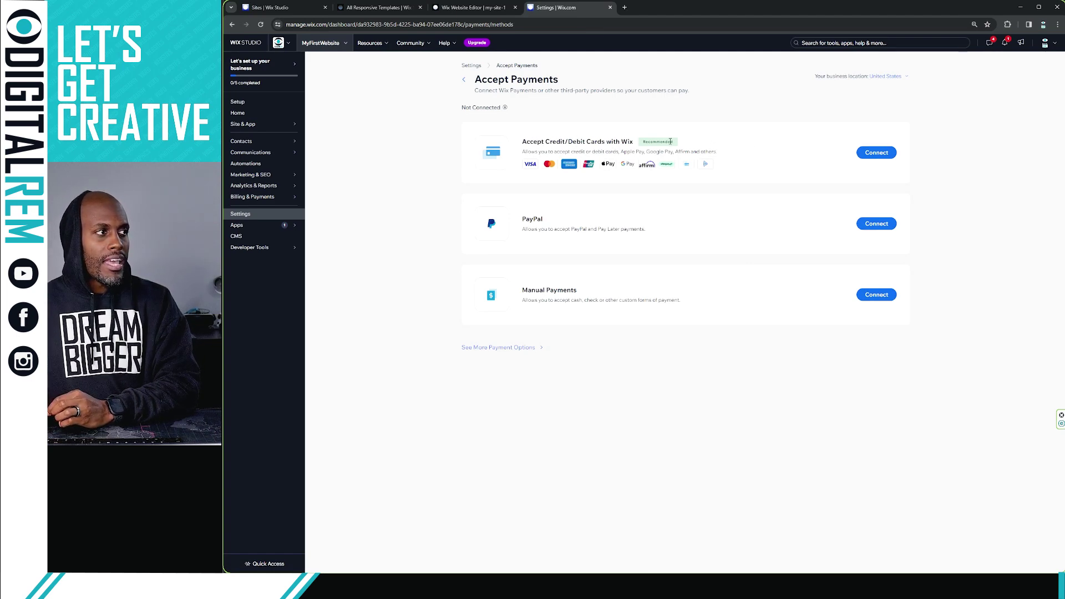
- Review the restricted products list for Wix credit/debit card payments and the payment types offered under Manual Payments
click(875, 154)
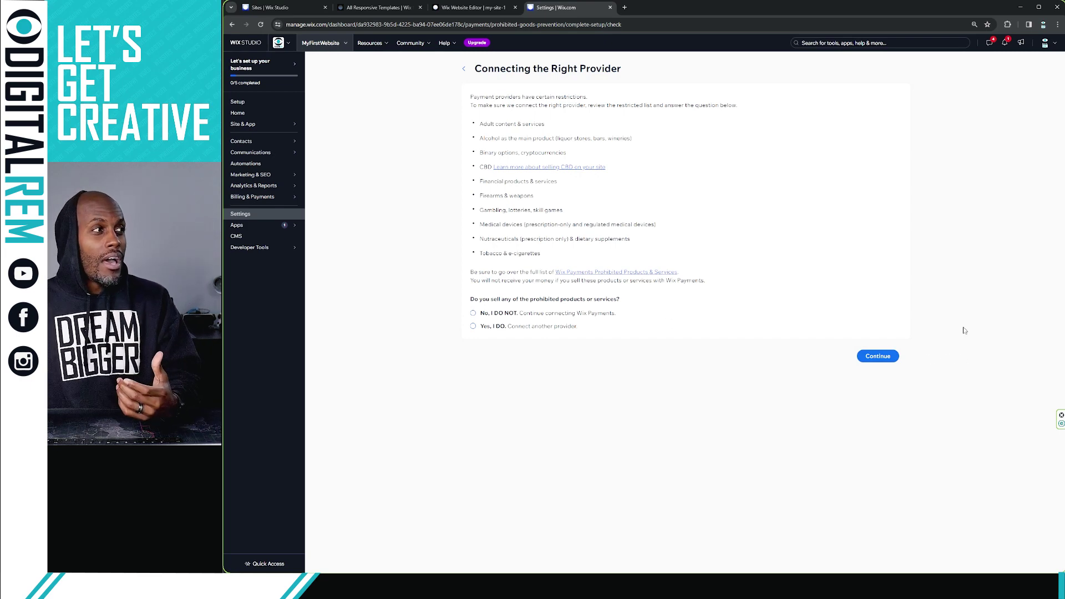
click(464, 70)
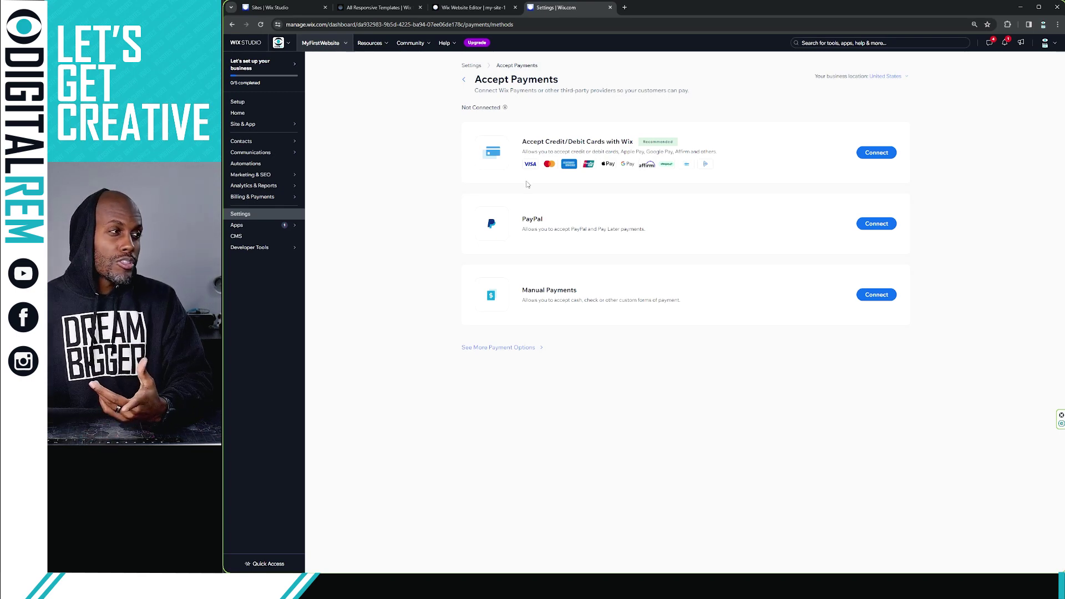
click(886, 295)
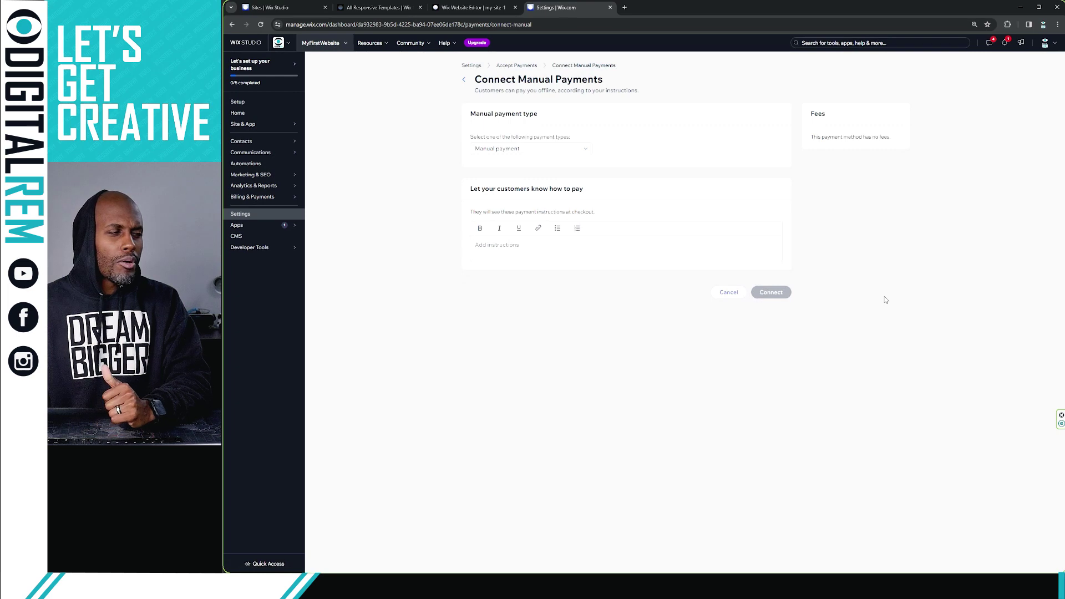
click(508, 149)
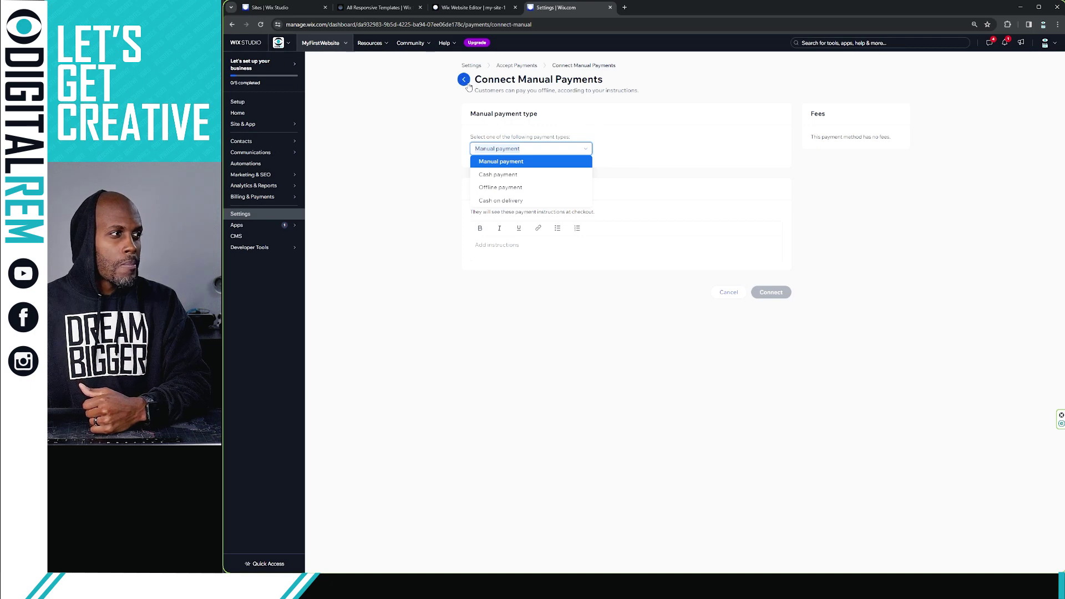
click(465, 81)
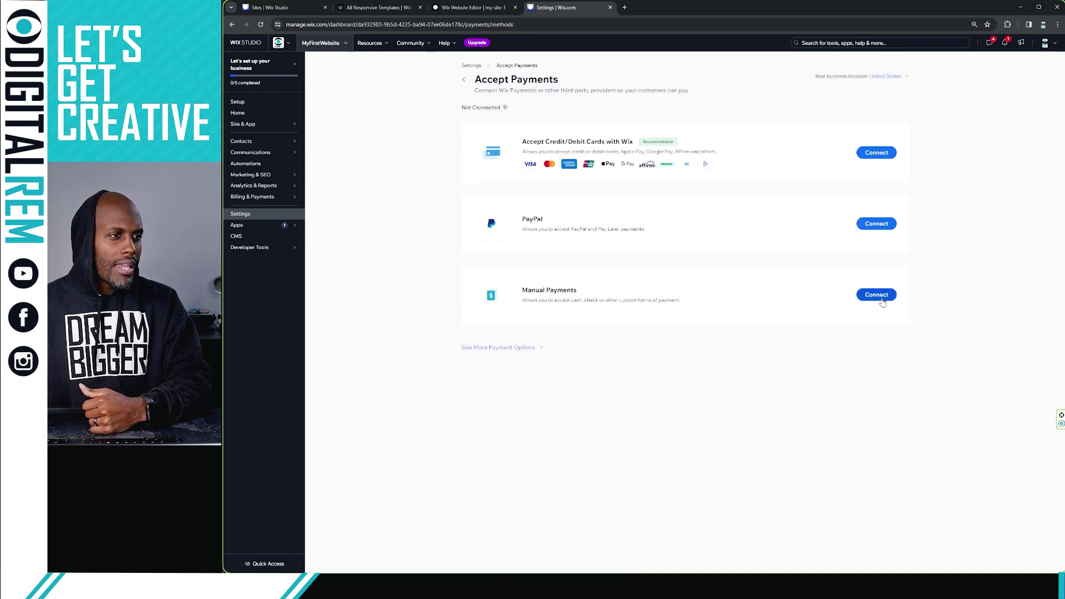
- Try Offline payment, Manual payment and Cash on delivery as the manual payment type, and leave the setup without saving
click(877, 296)
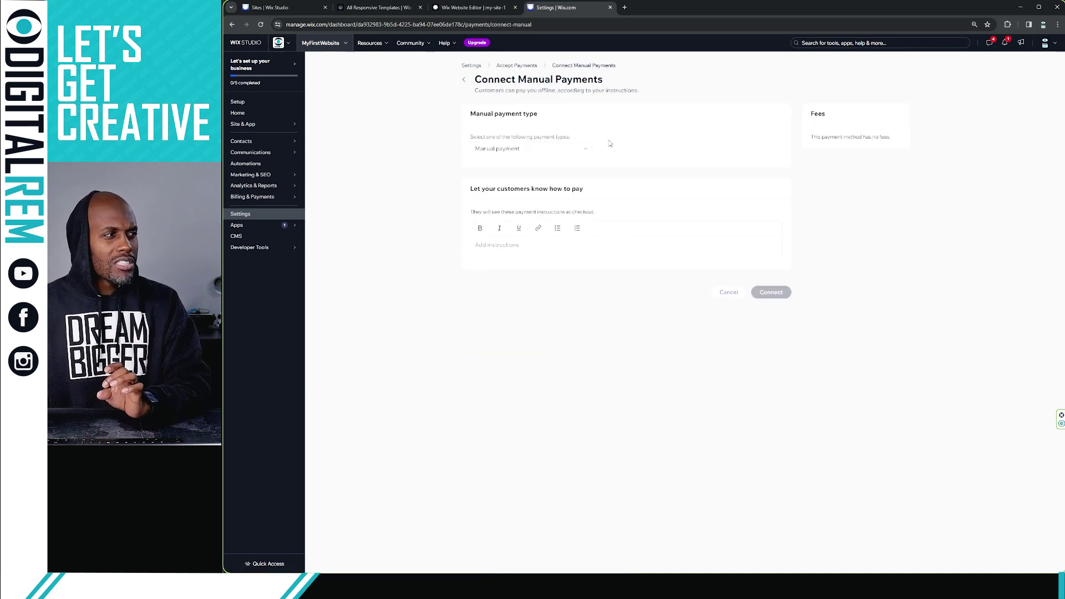
click(573, 148)
click(516, 187)
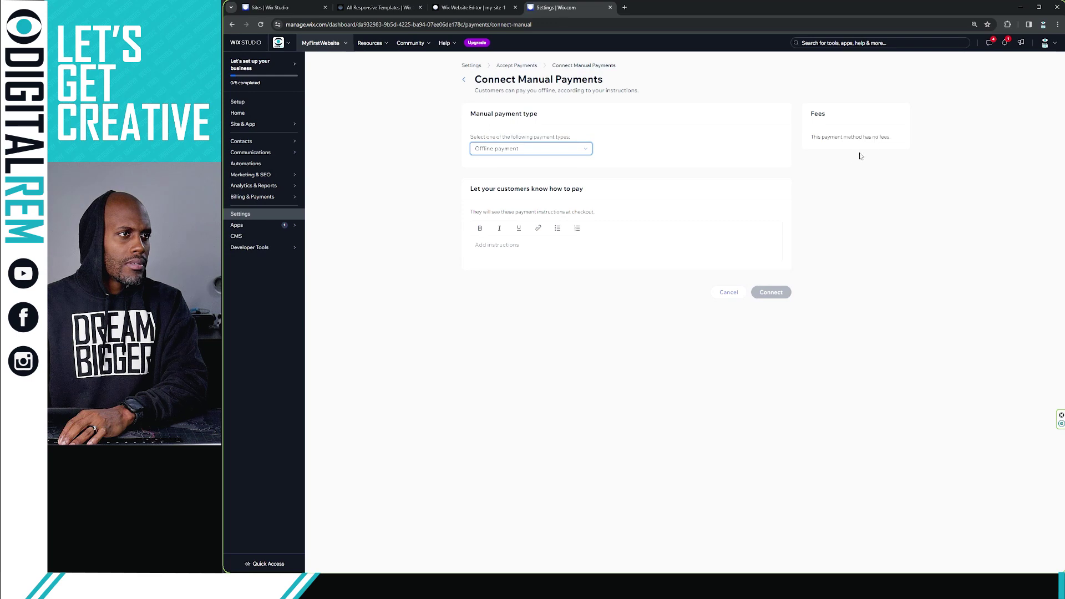
click(530, 153)
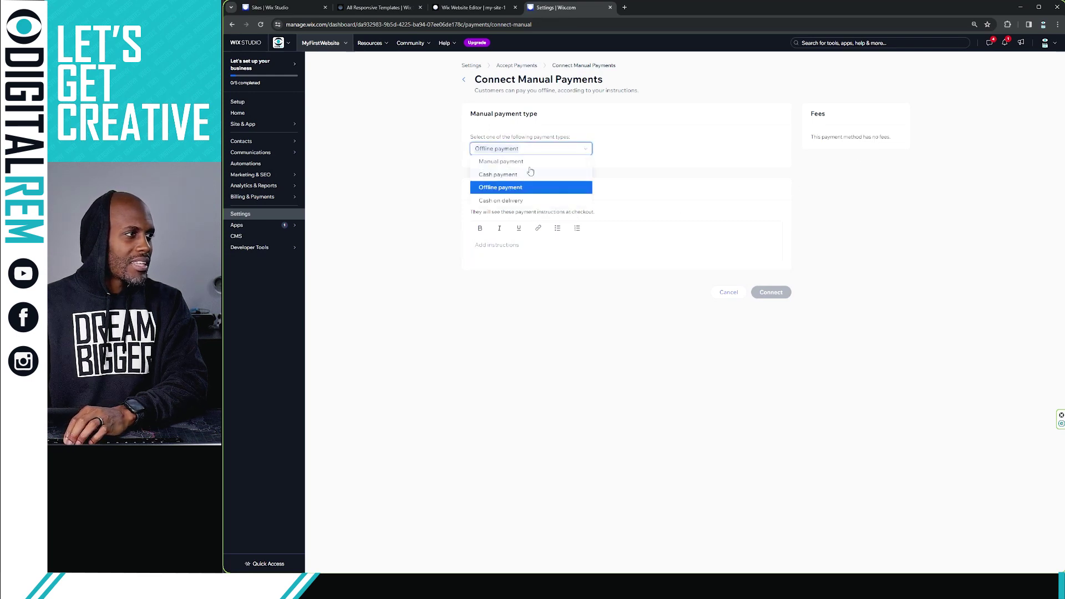
click(527, 161)
click(530, 154)
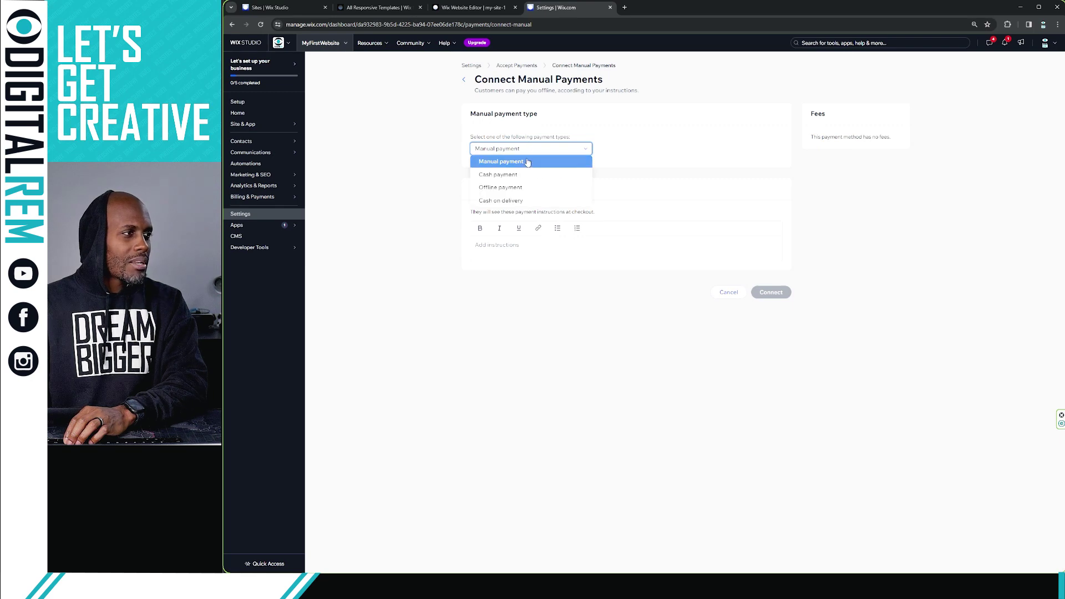
click(511, 201)
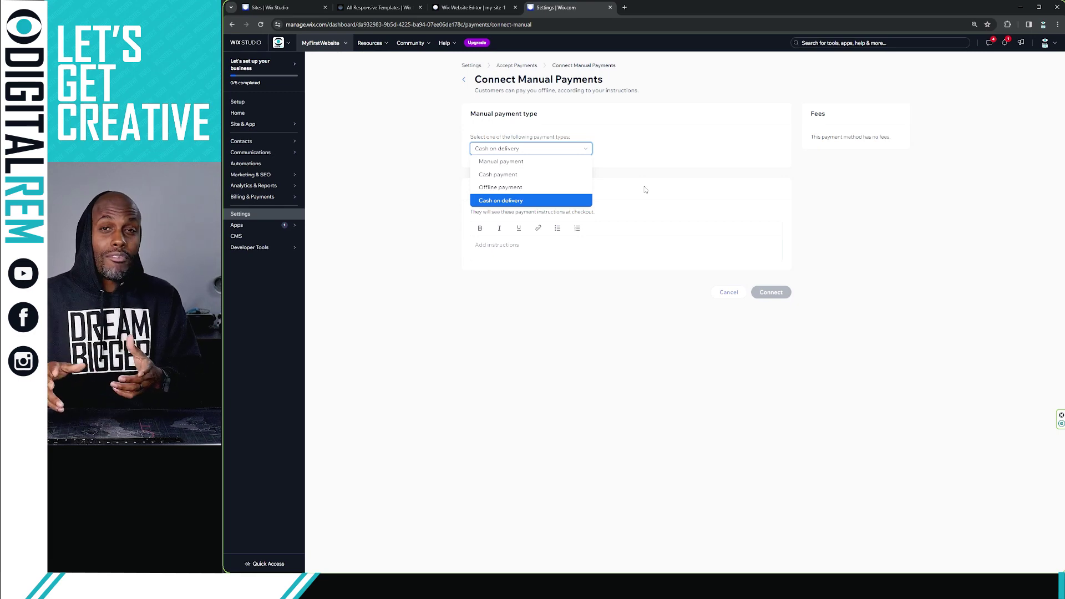
click(1010, 217)
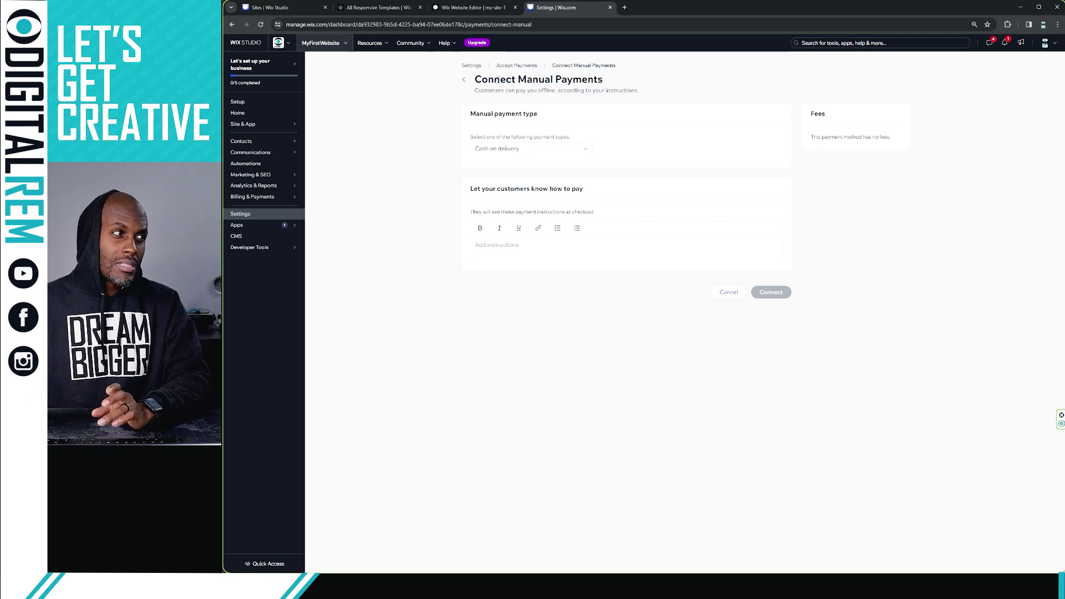
click(518, 65)
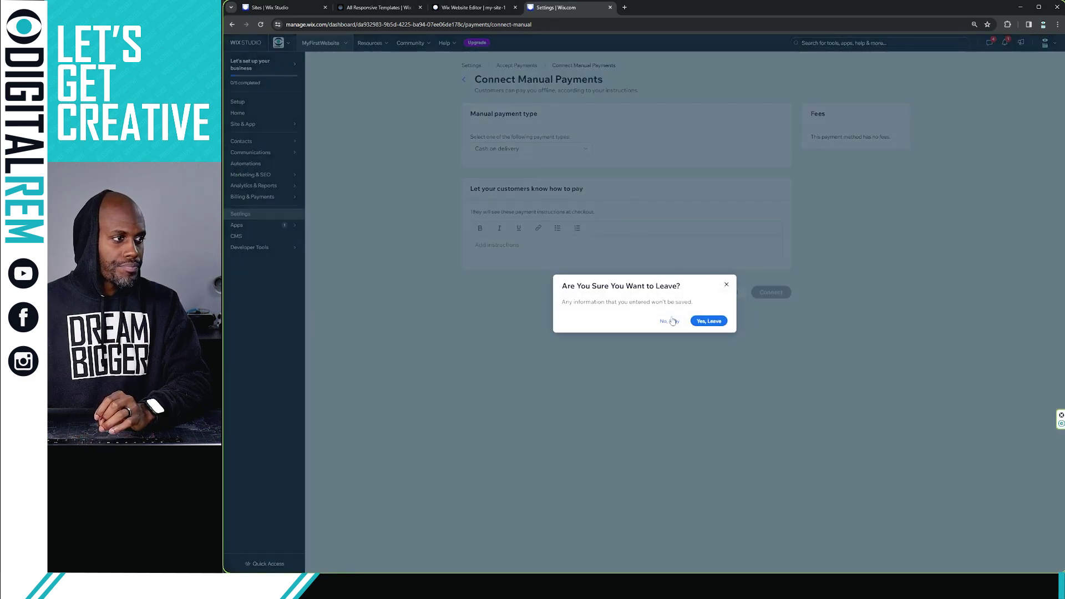
click(701, 325)
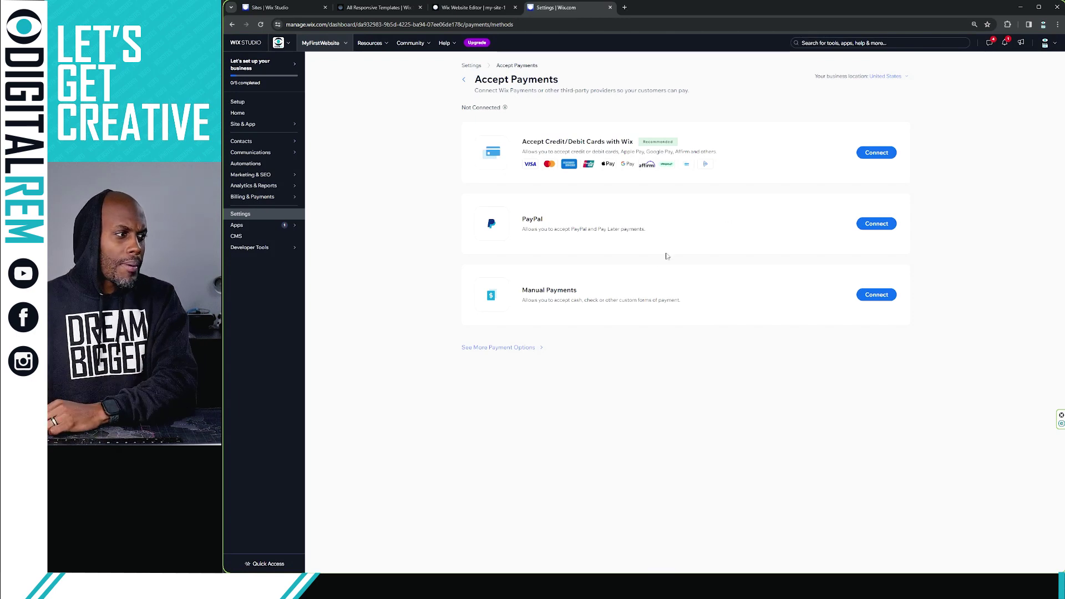
- Open the additional payment options and look through the full list of providers
click(527, 349)
scroll(531, 269, down, 3)
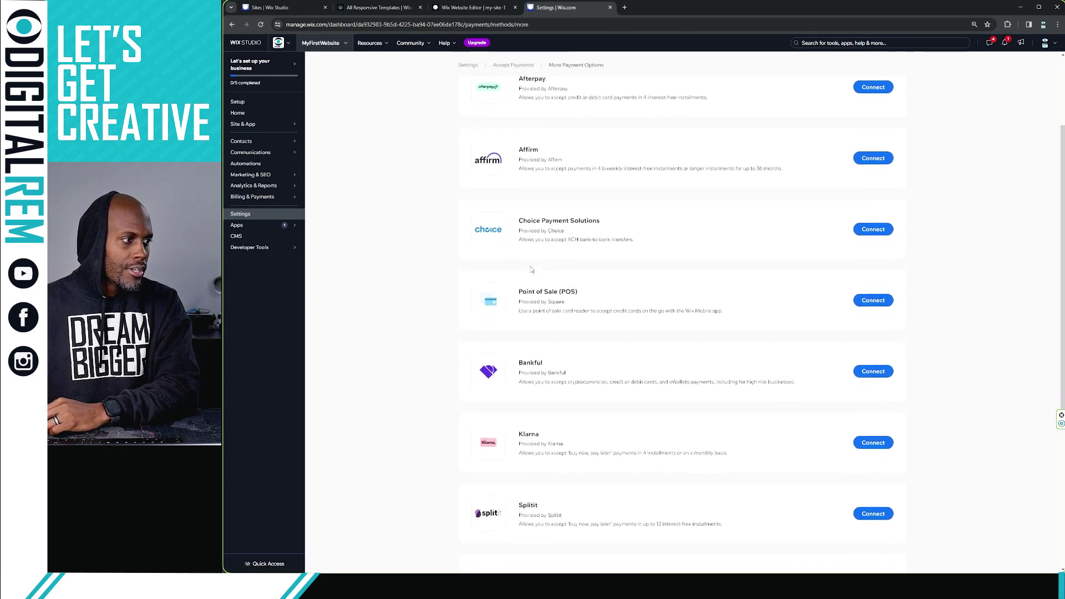
scroll(531, 269, down, 4)
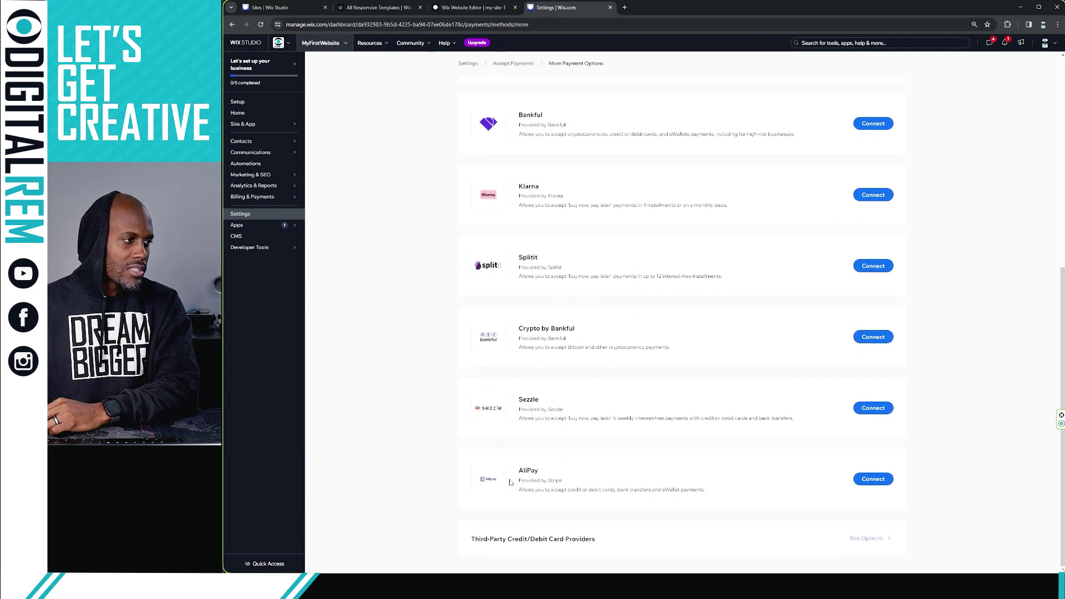
scroll(510, 466, up, 1)
scroll(509, 440, up, 5)
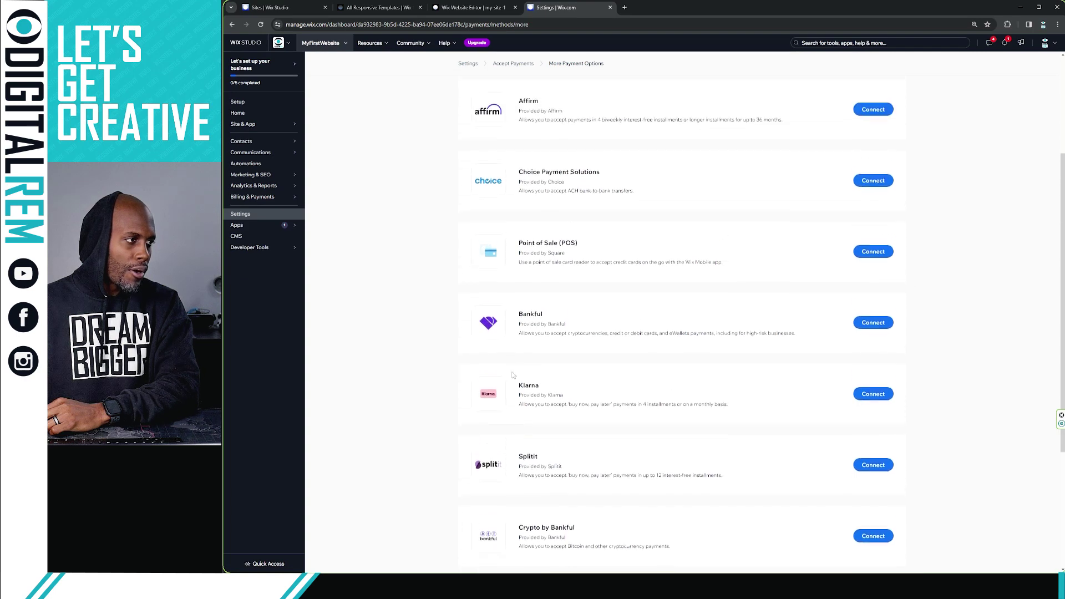
scroll(513, 351, up, 2)
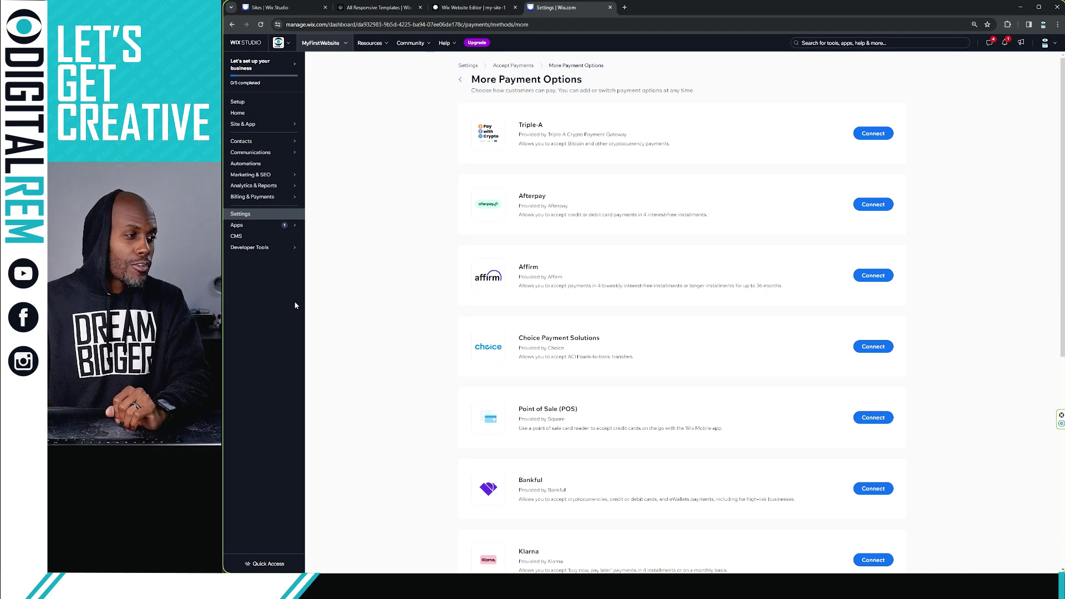
- Examine the installment and cryptocurrency terms described for providers such as Sezzle, Splitit, Klarna and Bankful
scroll(590, 334, down, 3)
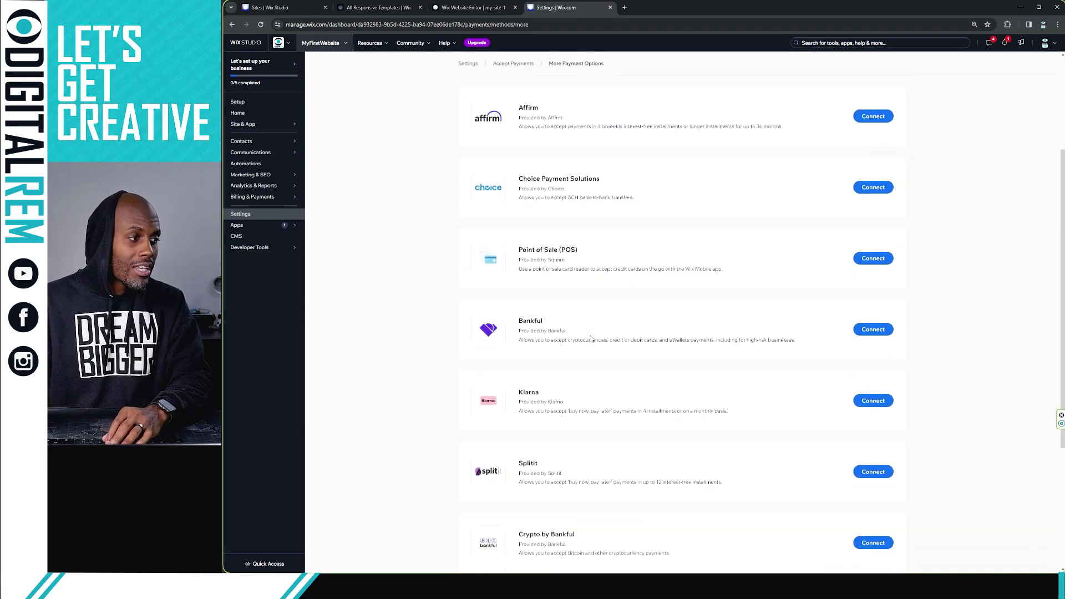
scroll(591, 341, down, 2)
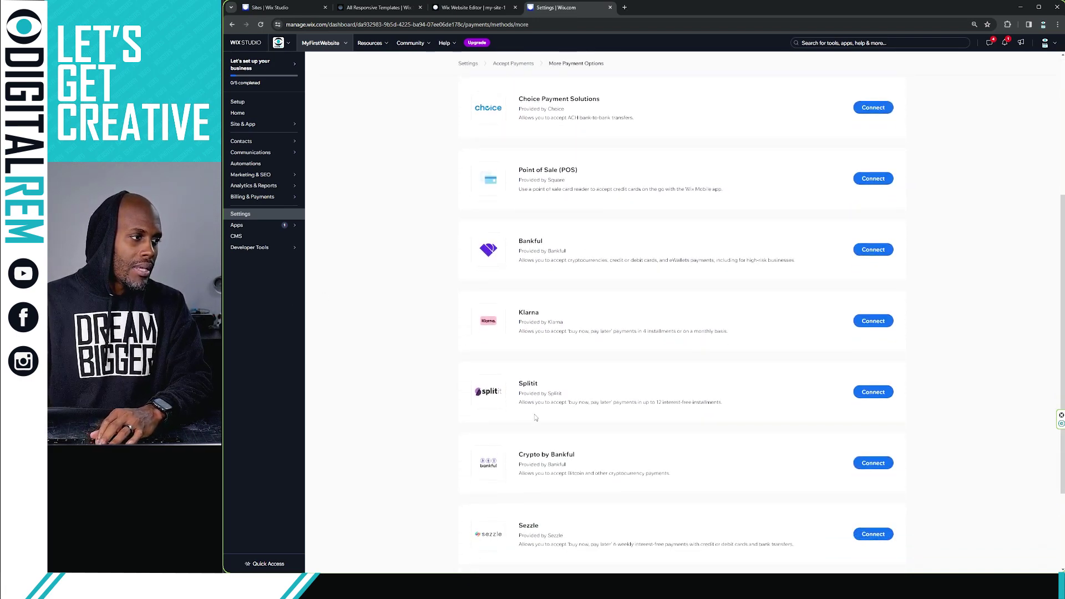
scroll(525, 431, down, 2)
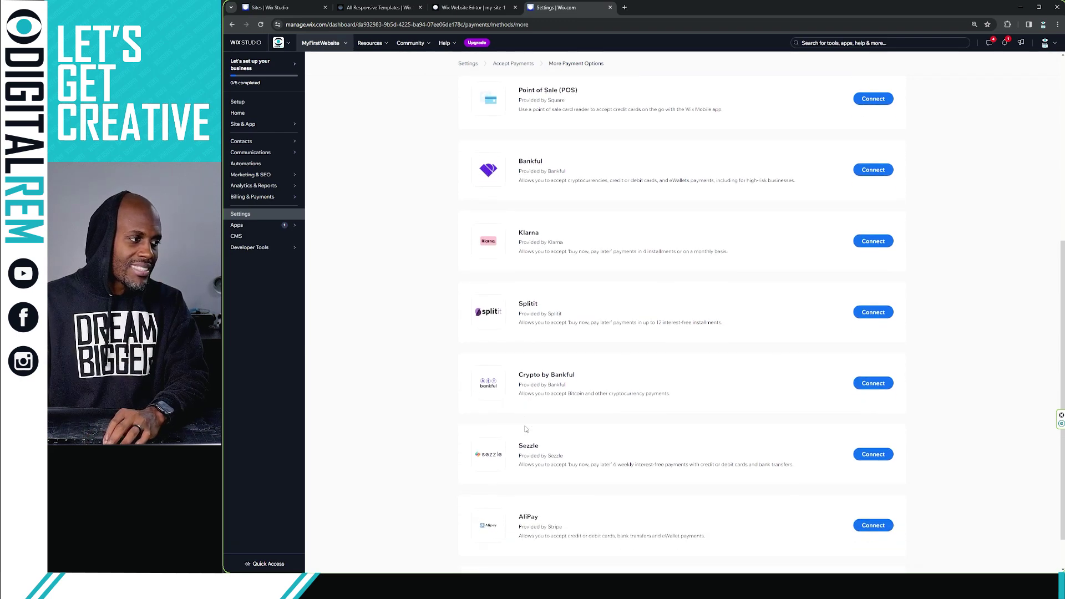
scroll(526, 430, down, 1)
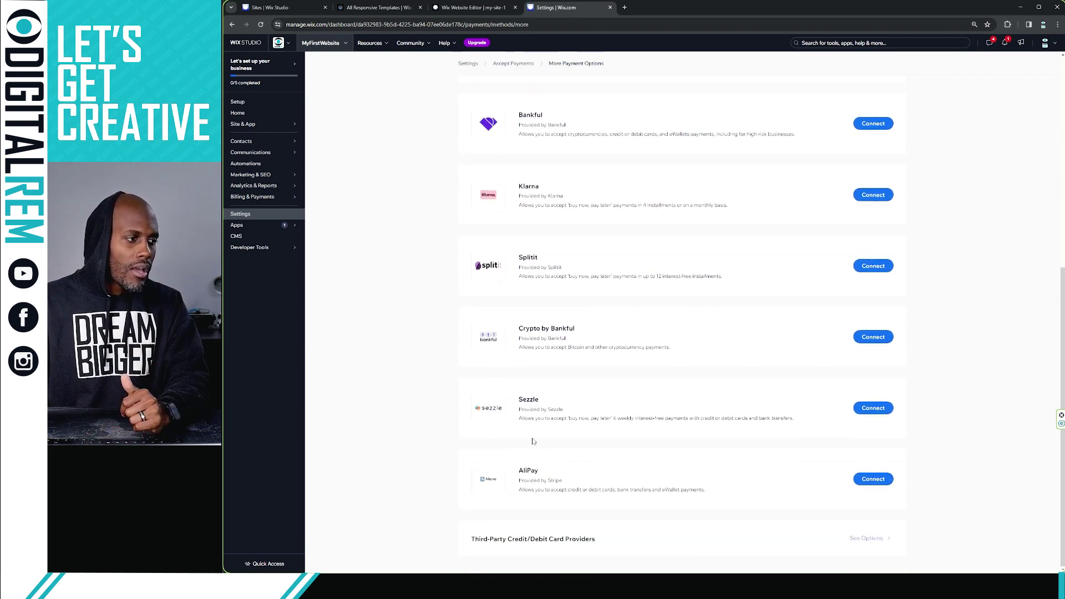
drag(521, 419, 774, 420)
drag(524, 356, 532, 312)
click(555, 285)
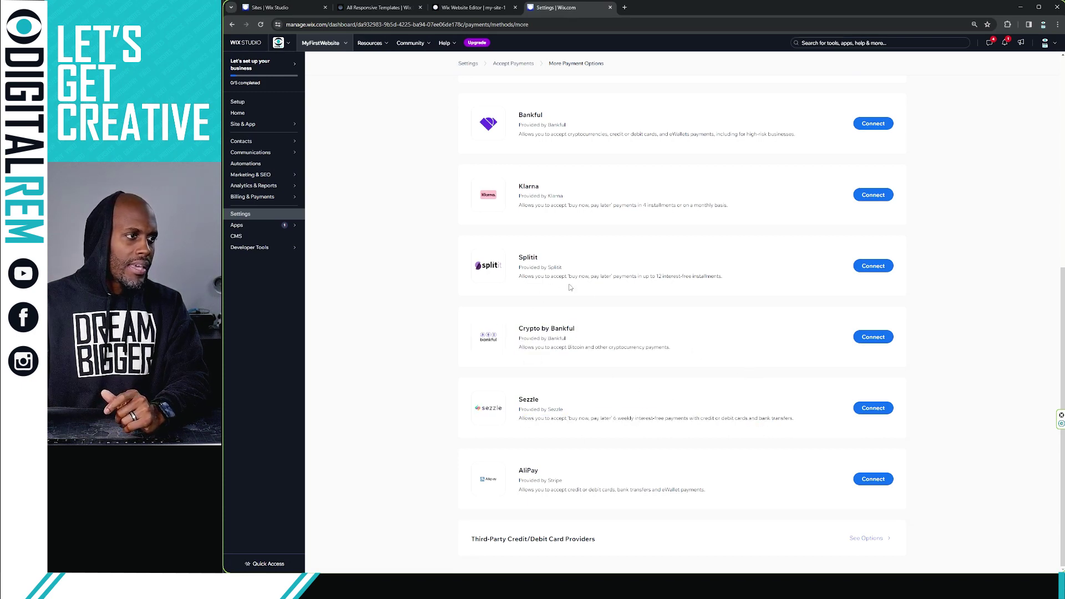
scroll(759, 297, up, 4)
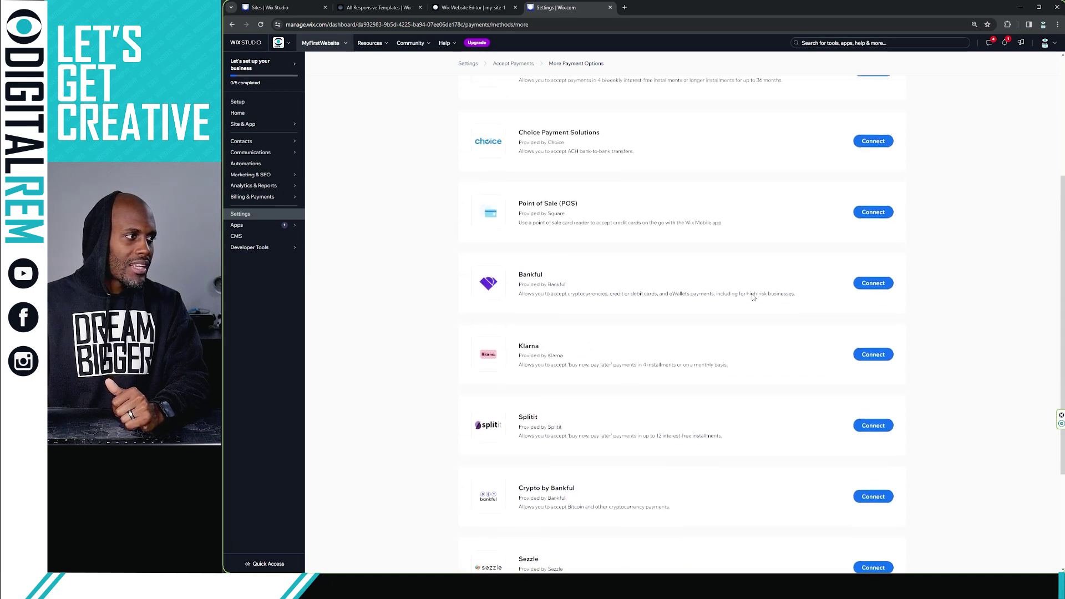
scroll(754, 296, up, 3)
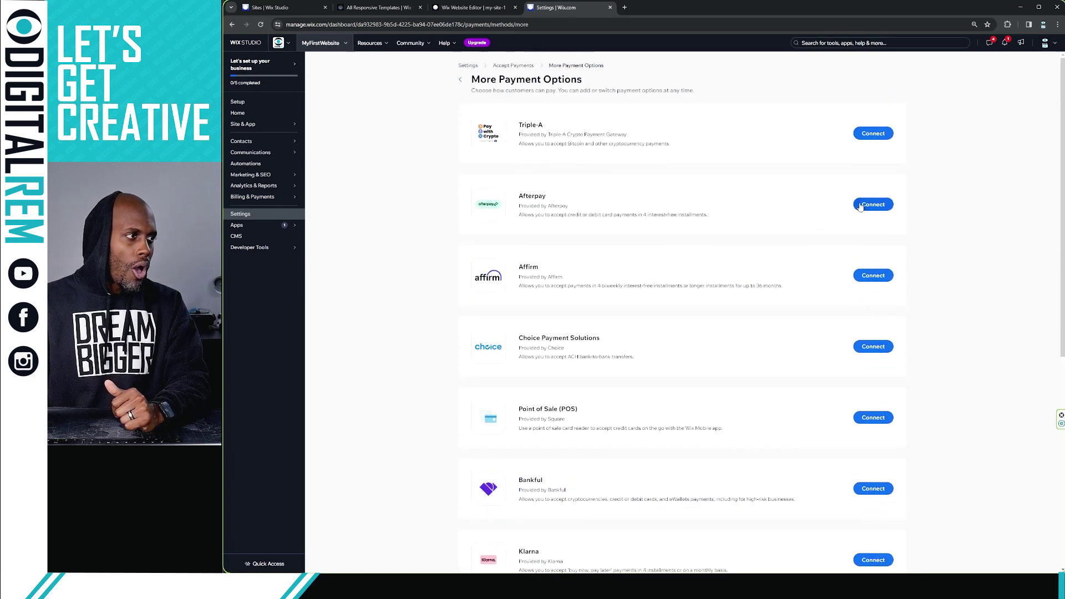
- Review the Afterpay connection instructions and required account information, and cancel without connecting
click(866, 205)
click(495, 324)
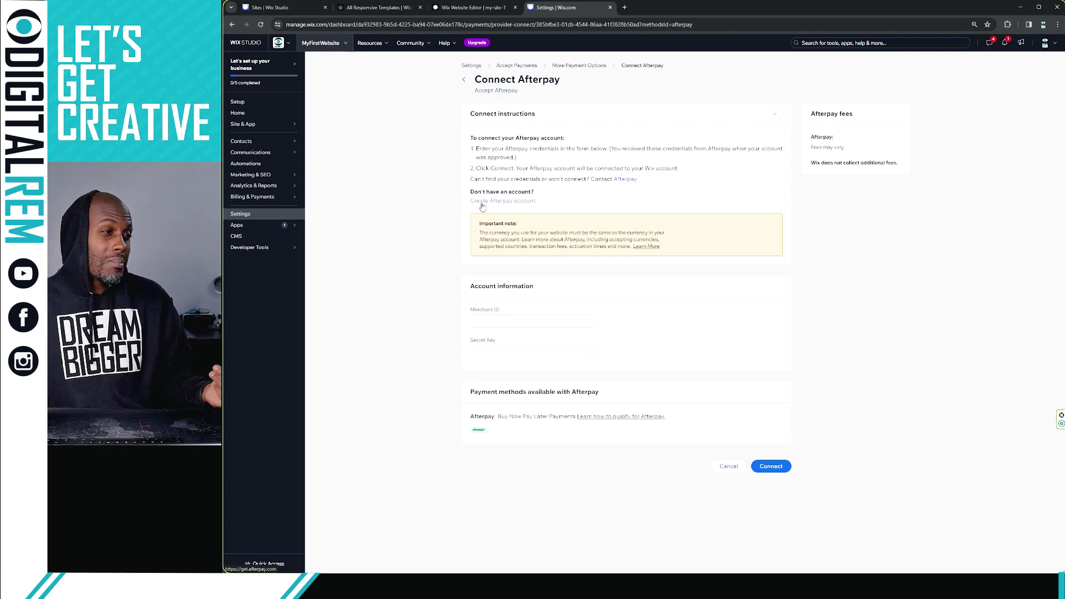
click(725, 466)
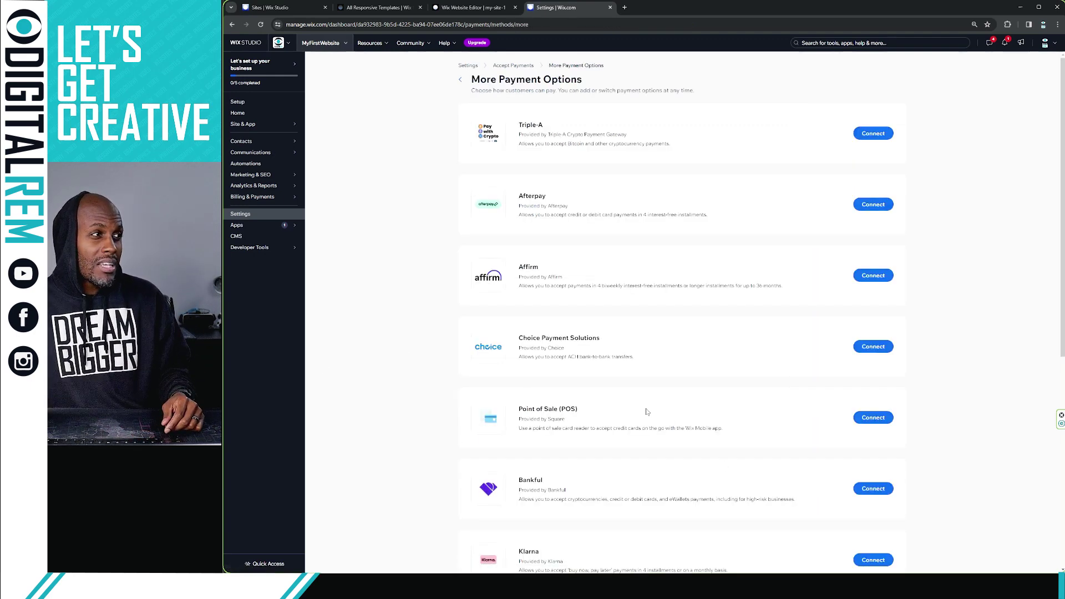